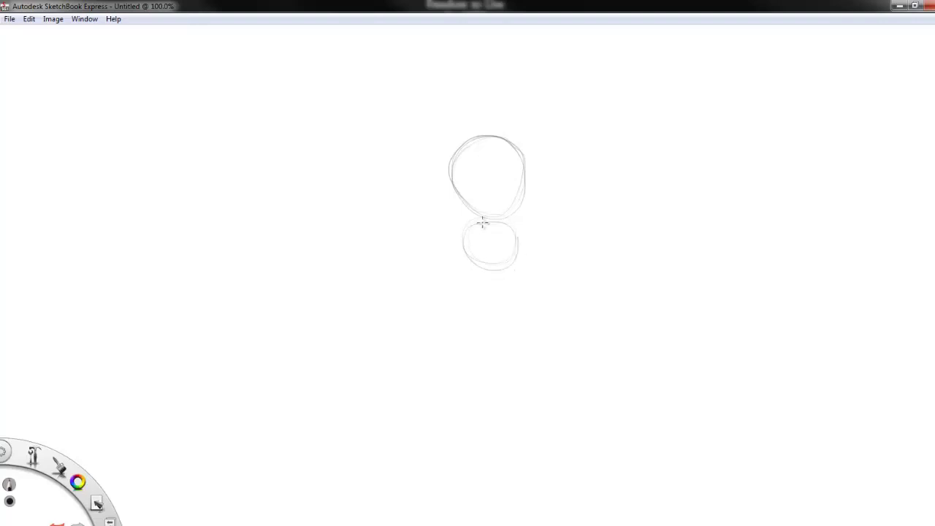
Sketch a bean-shaped torso outline to the right of the stacked circles and a tall oval to their left
mouse_move(603, 144)
mouse_down()
mouse_move(621, 236)
mouse_move(660, 202)
mouse_move(635, 130)
mouse_move(601, 173)
mouse_move(621, 256)
mouse_move(658, 211)
mouse_move(618, 259)
mouse_up()
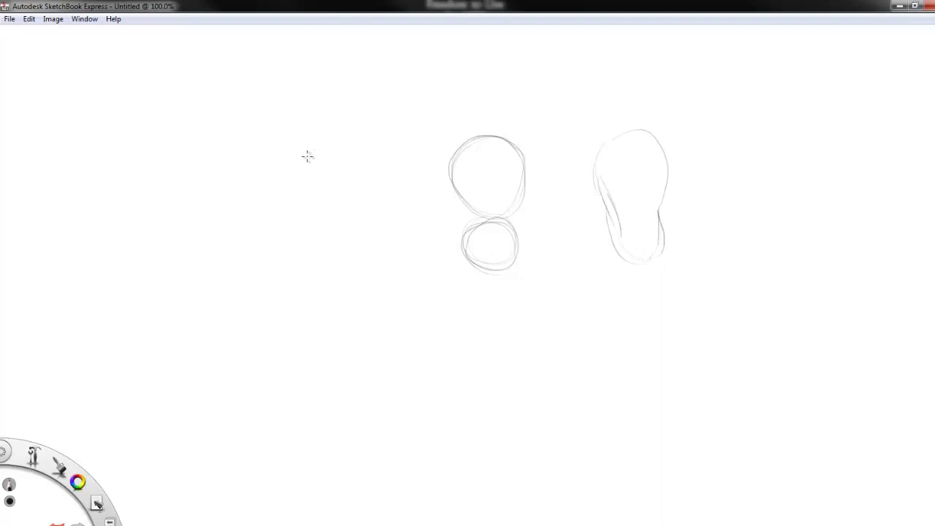
mouse_move(307, 156)
mouse_down()
mouse_move(376, 173)
mouse_move(368, 251)
mouse_move(312, 256)
mouse_move(303, 151)
mouse_move(292, 227)
mouse_up()
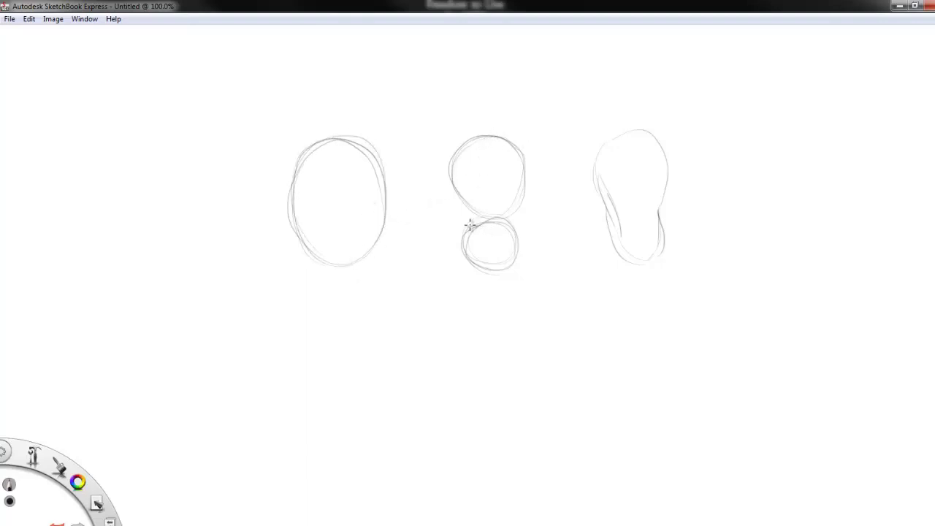
Draw a vertical centre line through the stacked circles and shape the lower circle into a pelvis with a hip line and flat base
mouse_move(470, 225)
mouse_down()
mouse_move(516, 267)
mouse_move(512, 228)
mouse_move(464, 232)
mouse_move(502, 274)
mouse_move(479, 221)
mouse_move(462, 246)
mouse_move(490, 260)
mouse_move(487, 136)
mouse_up()
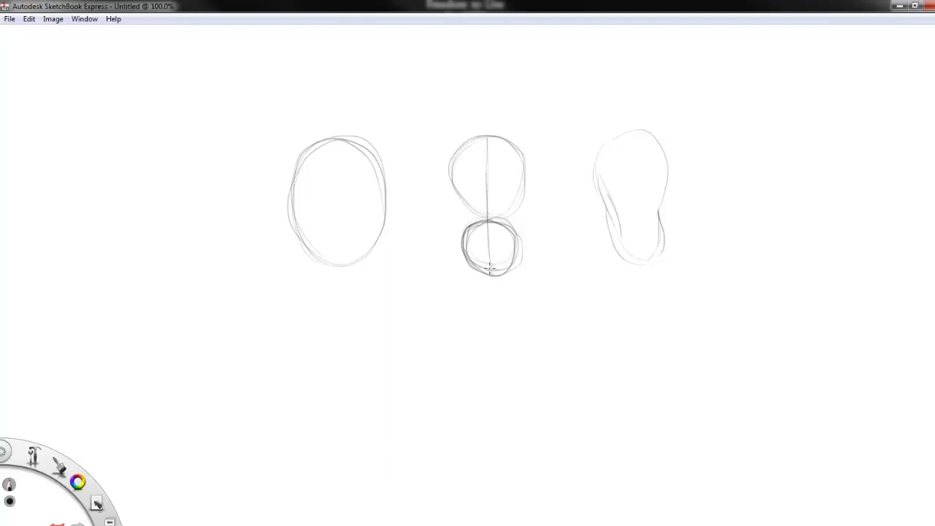
mouse_move(469, 242)
mouse_down()
mouse_move(505, 242)
mouse_move(469, 243)
mouse_move(499, 237)
mouse_move(493, 244)
mouse_move(495, 235)
mouse_move(503, 240)
mouse_move(466, 236)
mouse_move(510, 235)
mouse_move(479, 233)
mouse_move(473, 246)
mouse_move(482, 238)
mouse_move(463, 242)
mouse_move(472, 256)
mouse_move(472, 246)
mouse_move(516, 238)
mouse_move(506, 271)
mouse_move(515, 244)
mouse_up()
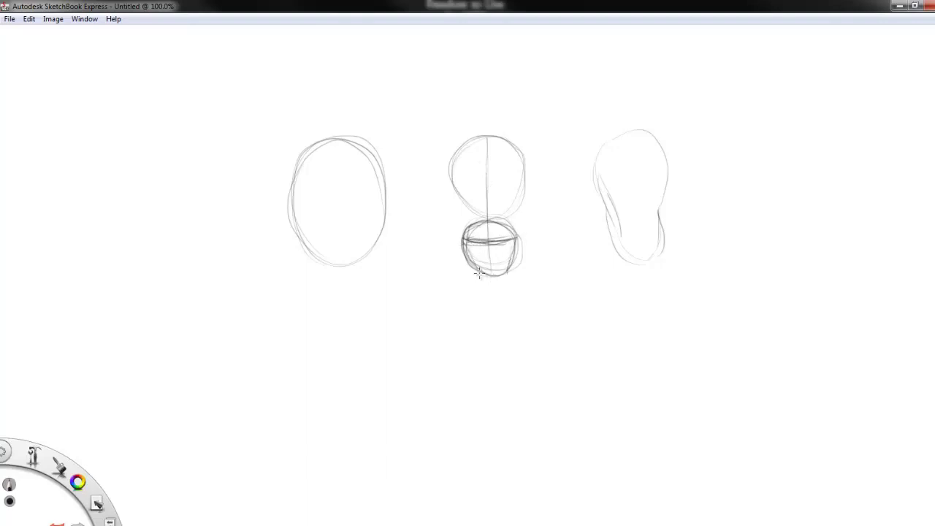
drag(479, 274, 514, 262)
Reshape the upper circle into a ribcage with a flat top line, a horizontal chest line and a dot low on the centre line
mouse_move(483, 136)
mouse_down()
mouse_move(505, 135)
mouse_move(466, 138)
mouse_move(470, 204)
mouse_move(461, 188)
mouse_move(485, 217)
mouse_up()
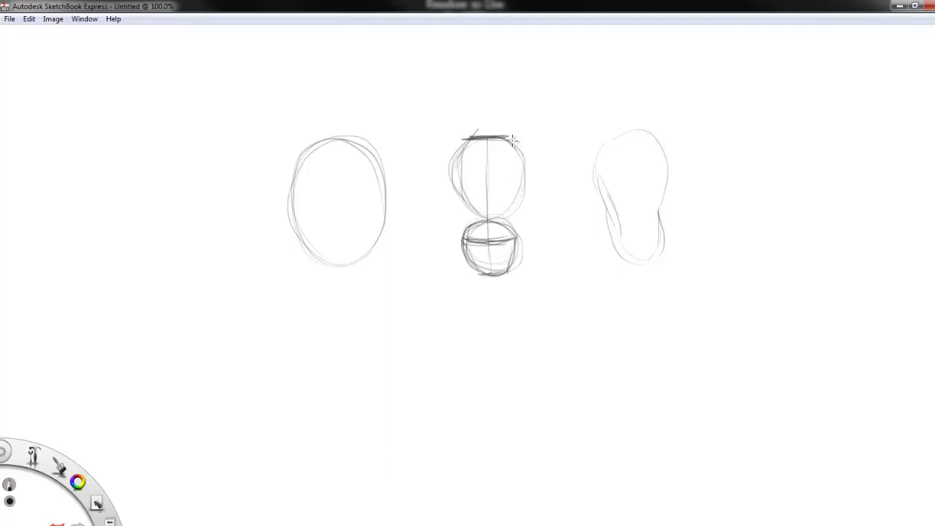
mouse_move(512, 140)
mouse_down()
mouse_move(513, 206)
mouse_move(460, 197)
mouse_move(467, 148)
mouse_move(488, 218)
mouse_up()
mouse_move(469, 147)
mouse_down()
mouse_move(471, 209)
mouse_move(485, 215)
mouse_up()
drag(467, 134, 507, 140)
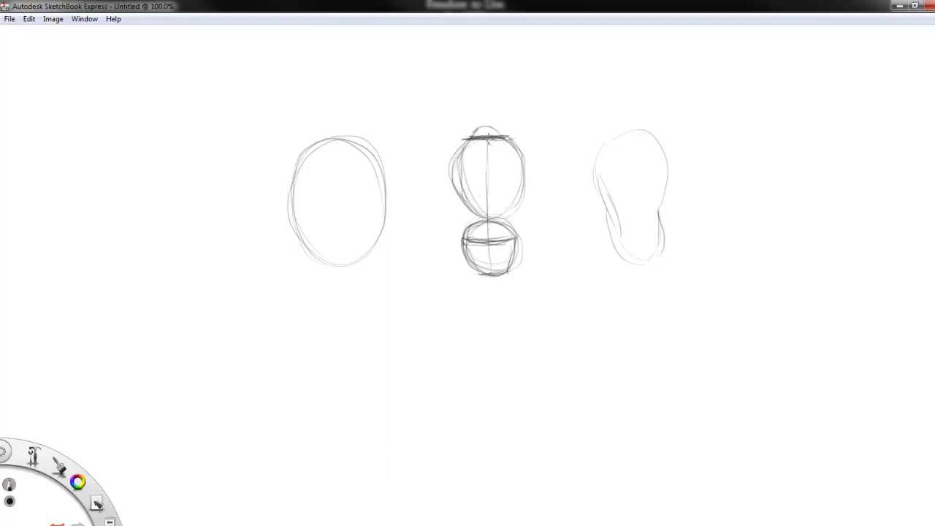
click(487, 202)
mouse_move(464, 178)
mouse_down()
mouse_move(503, 179)
mouse_move(460, 179)
mouse_move(510, 180)
mouse_move(459, 178)
mouse_move(513, 178)
mouse_move(479, 179)
mouse_up()
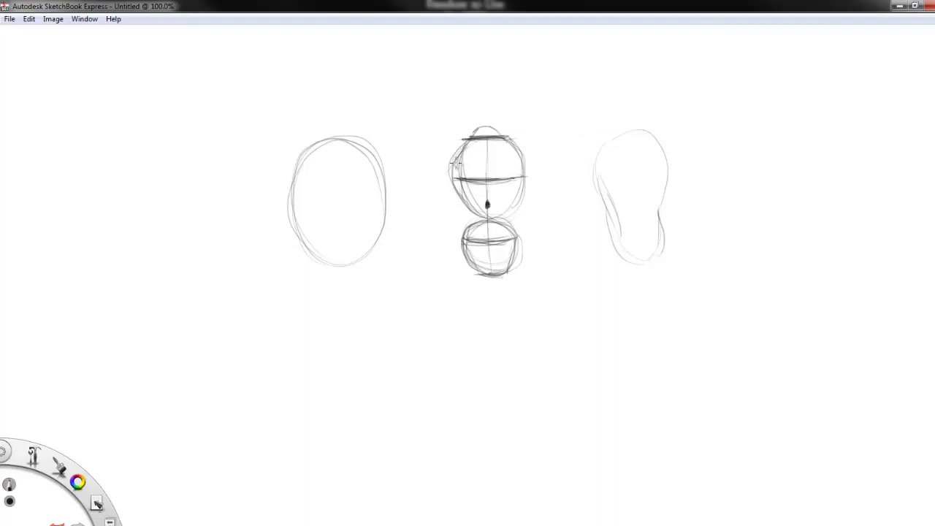
Extend the middle figure's shoulder line and draw V-shaped guide lines from the ribcage dot up past both shoulders
mouse_move(469, 143)
mouse_down()
mouse_move(445, 172)
mouse_move(468, 141)
mouse_move(445, 144)
mouse_up()
drag(487, 202, 533, 122)
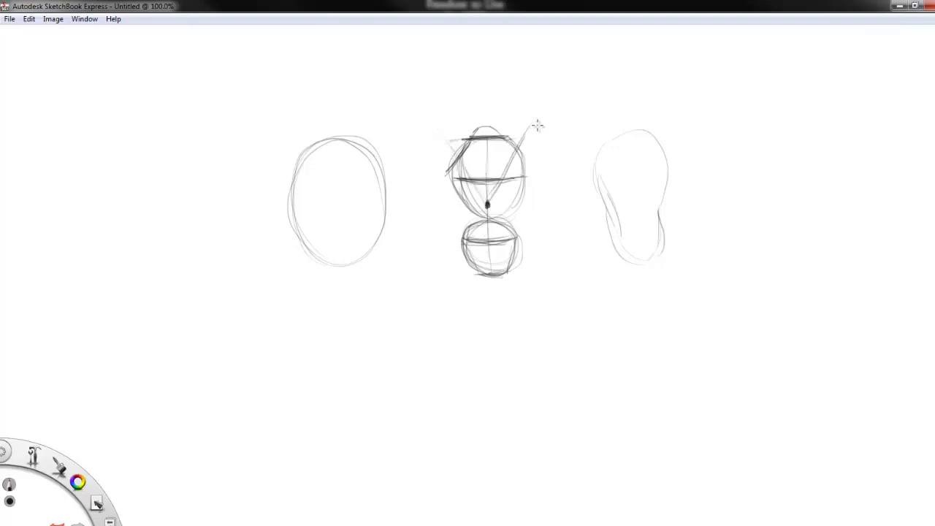
drag(499, 183, 538, 117)
drag(436, 119, 482, 195)
drag(443, 138, 484, 199)
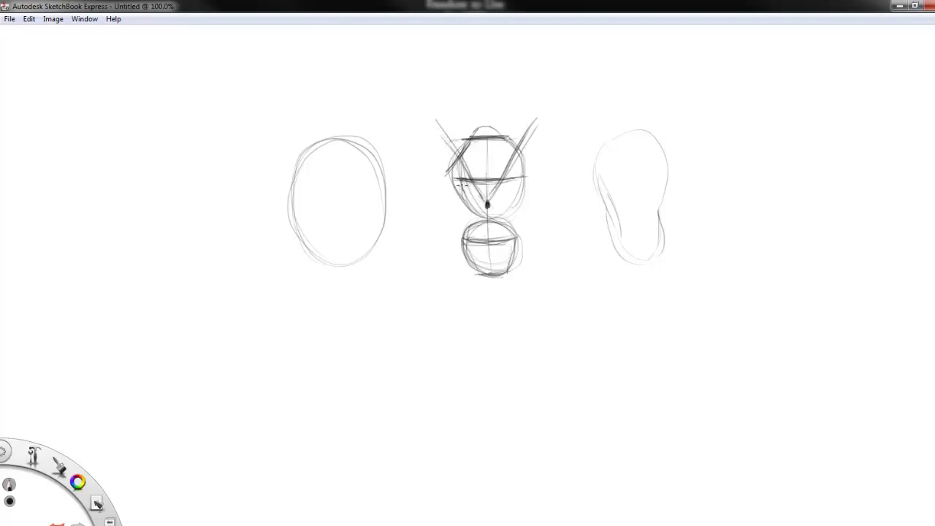
Add round shoulder joints to the middle figure, with long curved arm lines ending in simple tapered hands
mouse_move(443, 139)
mouse_down()
mouse_move(535, 136)
mouse_move(526, 149)
mouse_move(440, 144)
mouse_move(534, 169)
mouse_move(541, 261)
mouse_up()
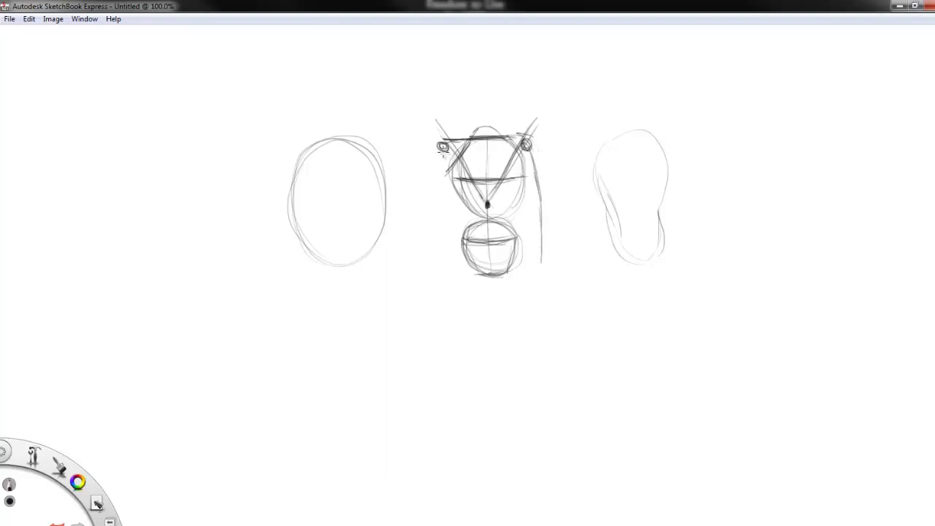
drag(438, 155, 442, 256)
mouse_move(437, 200)
mouse_down()
mouse_move(446, 267)
mouse_move(531, 271)
mouse_move(465, 274)
mouse_move(451, 299)
mouse_move(443, 292)
mouse_move(453, 303)
mouse_move(461, 295)
mouse_up()
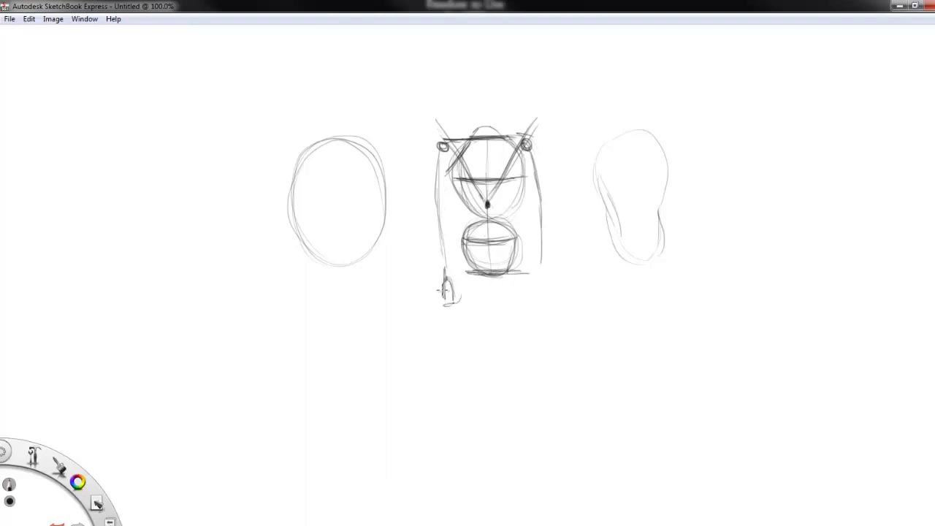
mouse_move(540, 272)
mouse_down()
mouse_move(542, 303)
mouse_move(542, 275)
mouse_move(545, 305)
mouse_move(541, 276)
mouse_up()
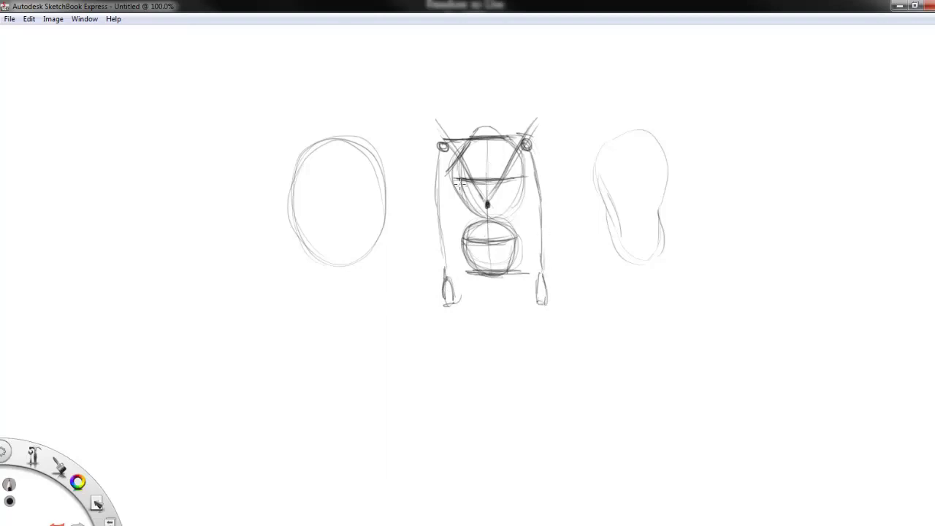
mouse_move(444, 269)
mouse_down()
mouse_move(443, 149)
mouse_move(449, 281)
mouse_up()
drag(534, 158, 542, 260)
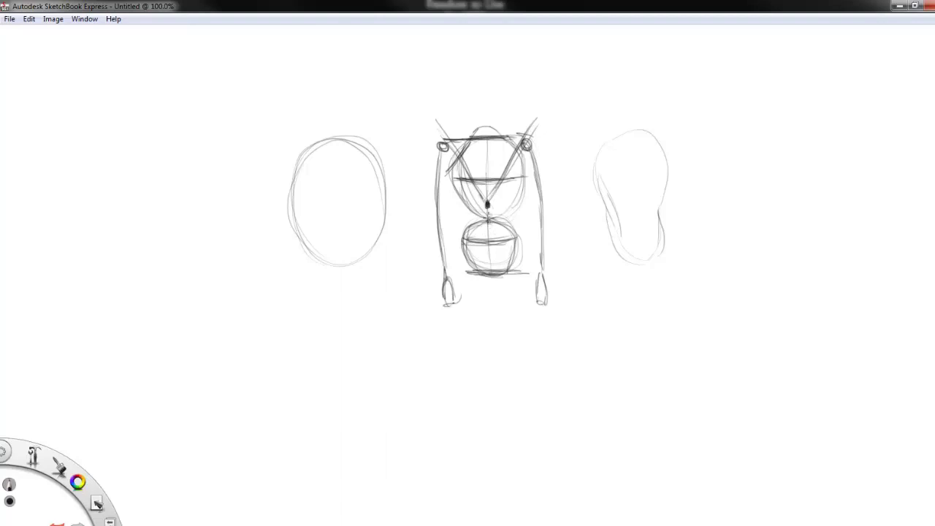
Mark a dot at the middle figure's waist and draw a second, outer pair of V-shaped guide lines rising to the shoulders
drag(531, 144, 494, 208)
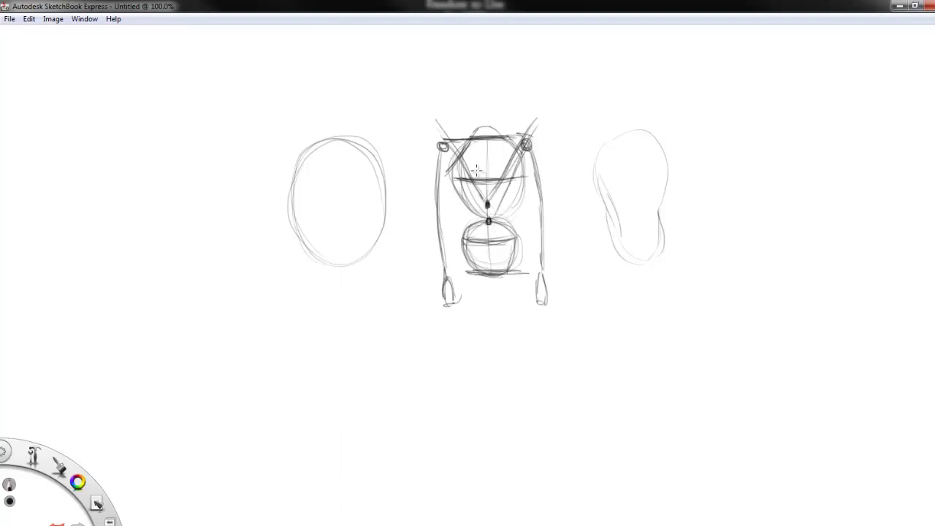
drag(424, 125, 473, 203)
drag(439, 143, 484, 209)
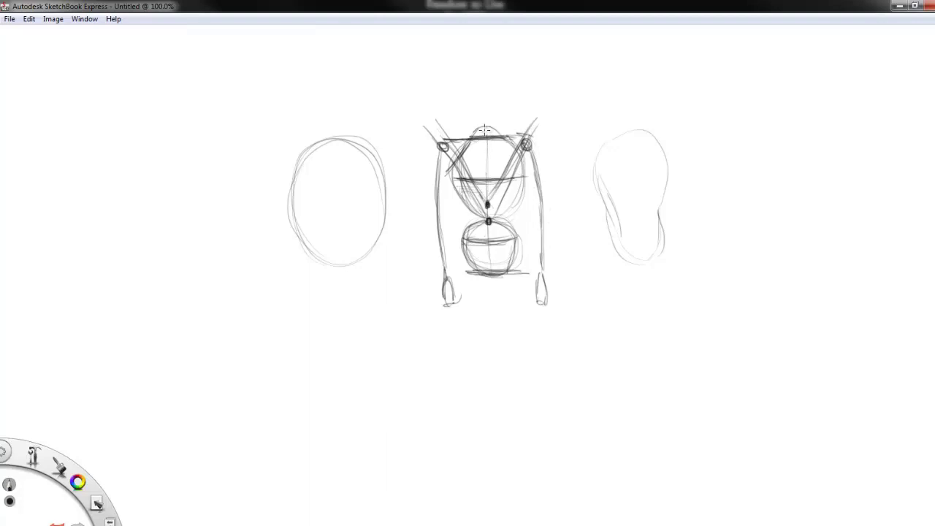
Draw the middle figure's neck and an oval head with a brow line, reinforcing the skull outline
drag(487, 140, 487, 114)
mouse_move(477, 84)
mouse_down()
mouse_move(484, 117)
mouse_move(487, 73)
mouse_move(484, 119)
mouse_up()
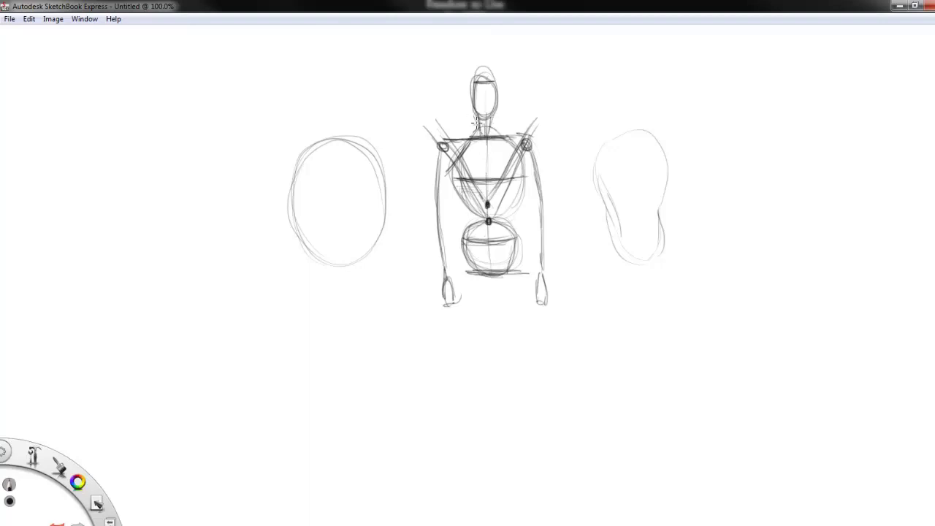
mouse_move(496, 106)
mouse_down()
mouse_move(484, 70)
mouse_move(494, 101)
mouse_move(477, 98)
mouse_move(469, 67)
mouse_move(498, 97)
mouse_move(484, 114)
mouse_up()
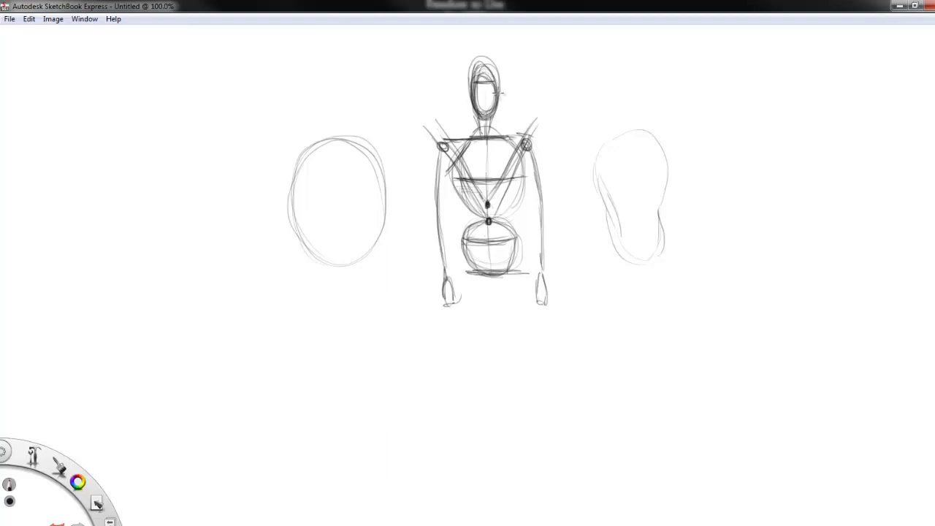
mouse_move(498, 108)
mouse_down()
mouse_move(483, 57)
mouse_move(472, 99)
mouse_move(494, 70)
mouse_move(501, 101)
mouse_up()
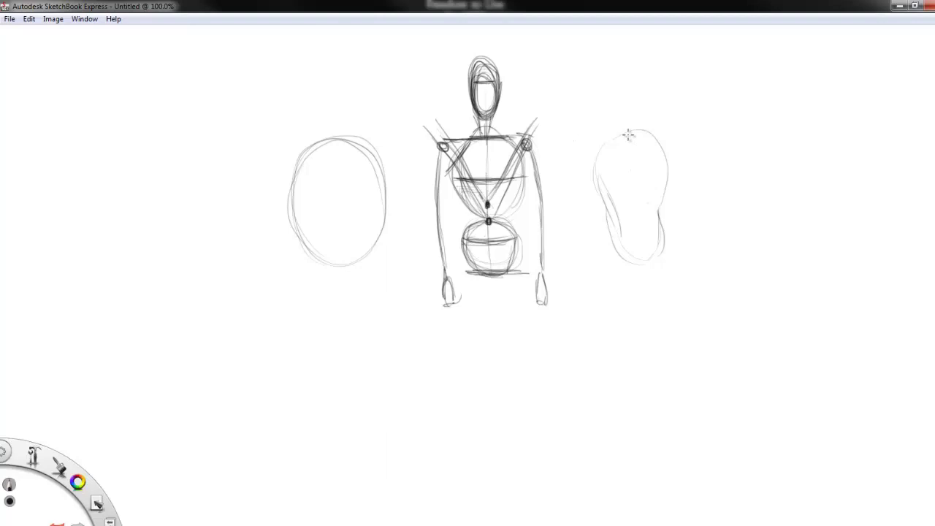
Build up the bean-shaped torso with a centre line, waist dot, chest line and hip line, and top it with a neck and oval head
drag(629, 139, 634, 262)
mouse_move(610, 222)
mouse_down()
mouse_move(631, 261)
mouse_move(651, 272)
mouse_move(663, 171)
mouse_move(646, 127)
mouse_move(615, 140)
mouse_move(607, 191)
mouse_move(599, 185)
mouse_move(626, 132)
mouse_move(664, 173)
mouse_move(656, 201)
mouse_up()
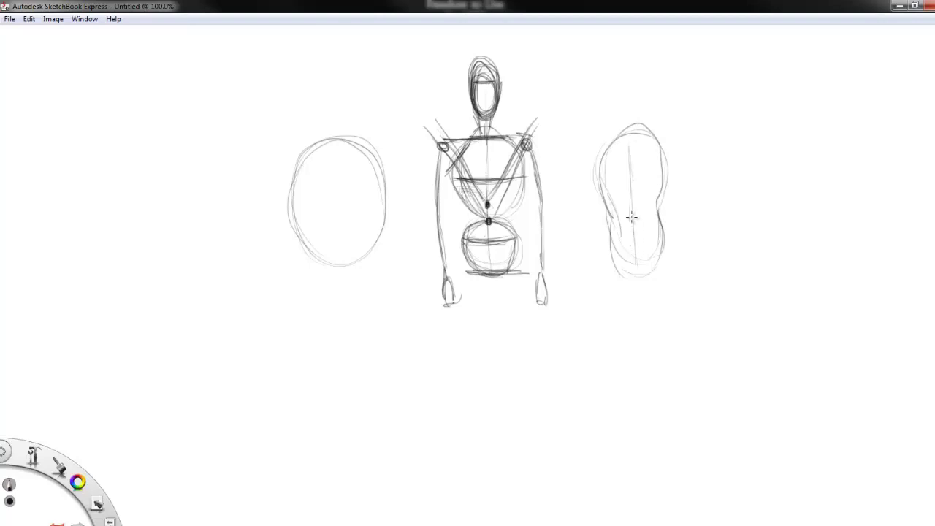
click(632, 210)
mouse_move(614, 241)
mouse_down()
mouse_move(661, 239)
mouse_move(614, 238)
mouse_move(635, 236)
mouse_move(618, 239)
mouse_move(632, 239)
mouse_move(624, 254)
mouse_move(606, 241)
mouse_move(638, 276)
mouse_move(662, 248)
mouse_move(644, 276)
mouse_up()
drag(608, 208, 633, 210)
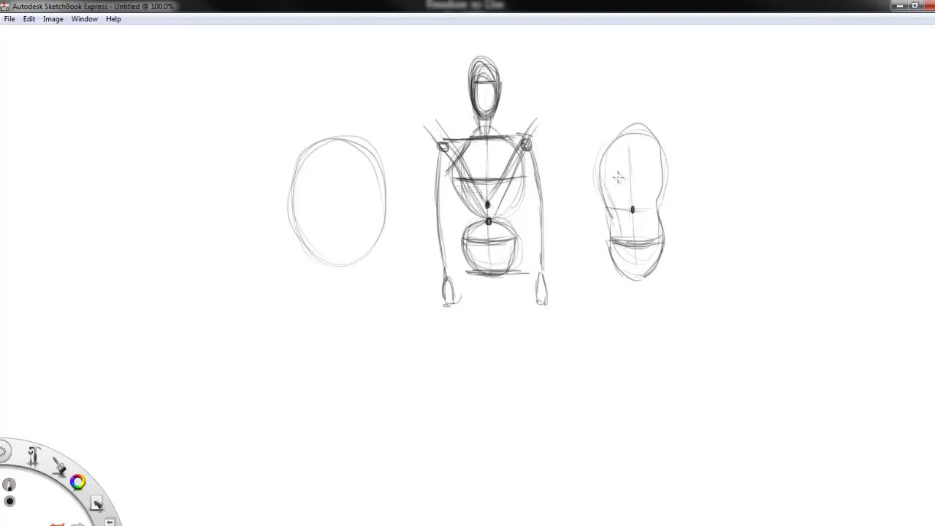
mouse_move(633, 177)
mouse_down()
mouse_move(608, 182)
mouse_move(661, 177)
mouse_move(604, 179)
mouse_move(666, 174)
mouse_up()
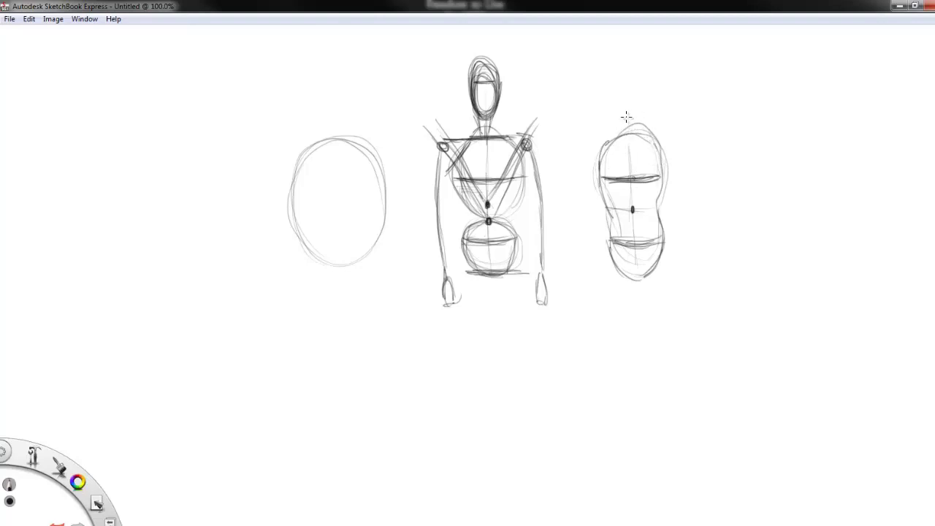
mouse_move(614, 77)
mouse_down()
mouse_move(628, 112)
mouse_move(615, 85)
mouse_move(629, 57)
mouse_move(634, 117)
mouse_move(624, 112)
mouse_move(627, 131)
mouse_move(625, 121)
mouse_move(629, 131)
mouse_move(633, 122)
mouse_move(612, 135)
mouse_up()
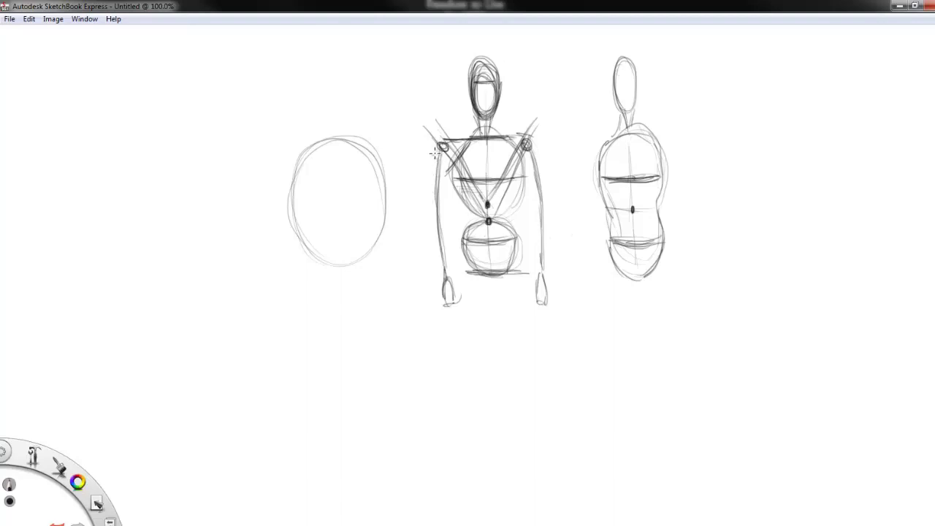
Build the middle figure's arms from upper-arm and forearm cylinders with elbow and wrist joints, plus curved guide lines through the elbows
mouse_move(433, 157)
mouse_down()
mouse_move(431, 205)
mouse_move(449, 205)
mouse_move(446, 161)
mouse_move(434, 155)
mouse_move(429, 183)
mouse_move(429, 195)
mouse_move(445, 200)
mouse_move(441, 160)
mouse_up()
mouse_move(432, 210)
mouse_down()
mouse_move(443, 215)
mouse_move(440, 277)
mouse_move(445, 248)
mouse_move(448, 274)
mouse_move(425, 221)
mouse_move(441, 214)
mouse_move(434, 209)
mouse_up()
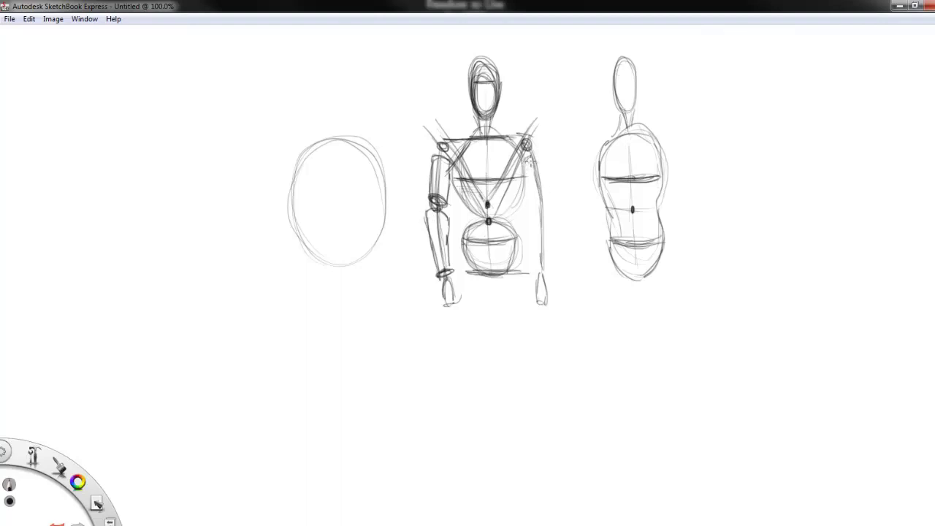
drag(529, 151, 531, 205)
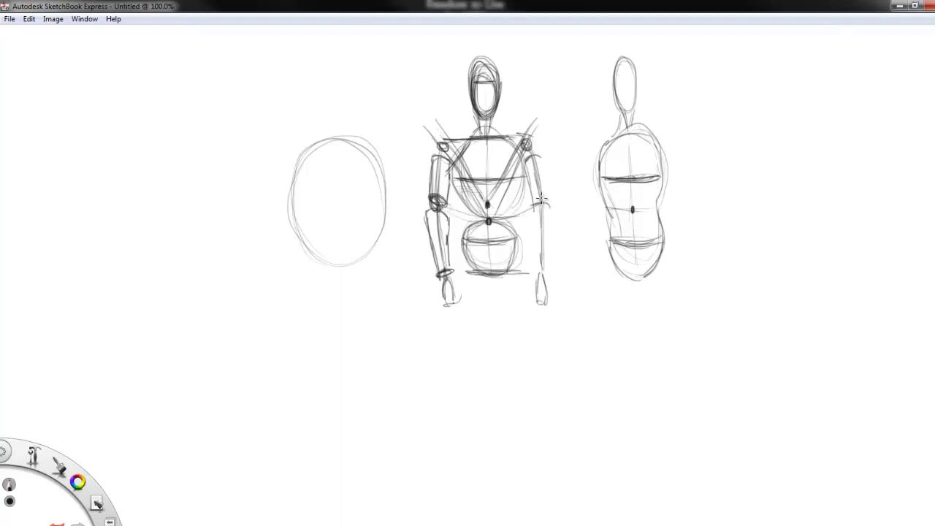
drag(540, 158, 549, 207)
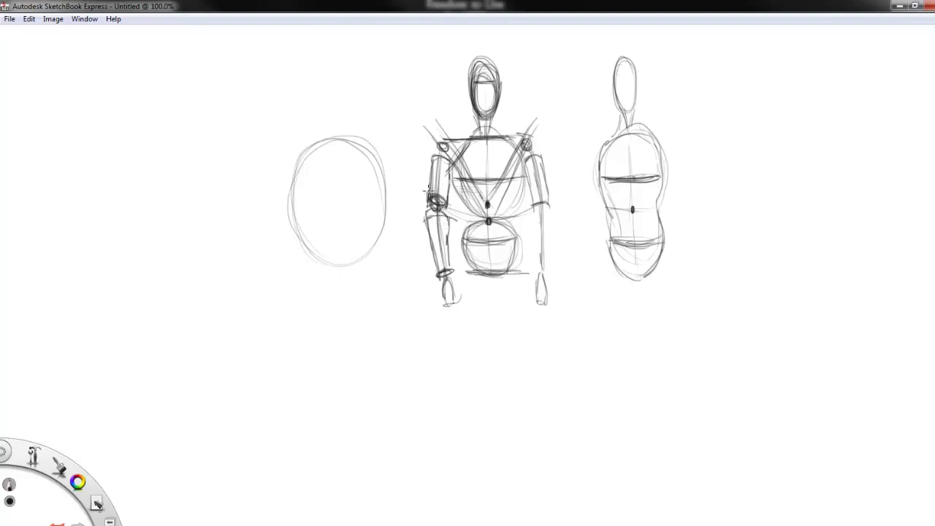
drag(428, 191, 430, 179)
drag(529, 219, 534, 264)
drag(401, 171, 426, 191)
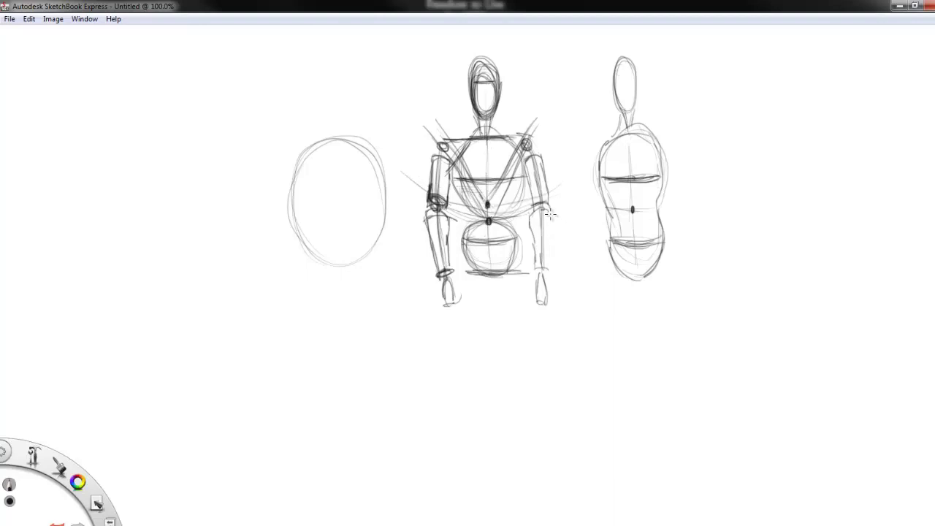
mouse_move(549, 217)
mouse_down()
mouse_move(548, 261)
mouse_move(549, 213)
mouse_move(535, 252)
mouse_move(542, 269)
mouse_move(553, 212)
mouse_move(523, 210)
mouse_move(537, 208)
mouse_up()
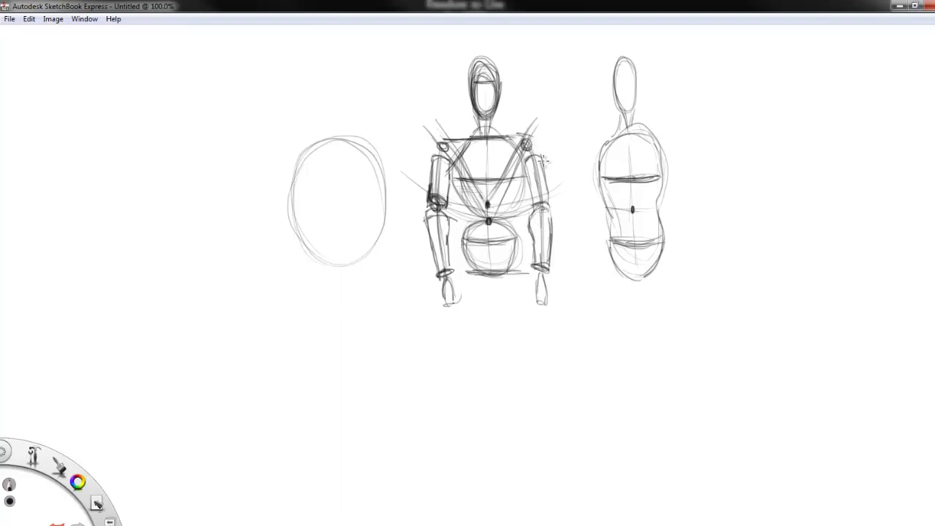
Draw a bumpy contour beside the middle figure's right-hand arm and a smooth two-part contour beside the opposite arm
mouse_move(540, 137)
mouse_down()
mouse_move(566, 161)
mouse_move(562, 201)
mouse_move(573, 229)
mouse_move(579, 220)
mouse_move(583, 249)
mouse_move(571, 274)
mouse_move(558, 275)
mouse_move(578, 270)
mouse_move(574, 232)
mouse_up()
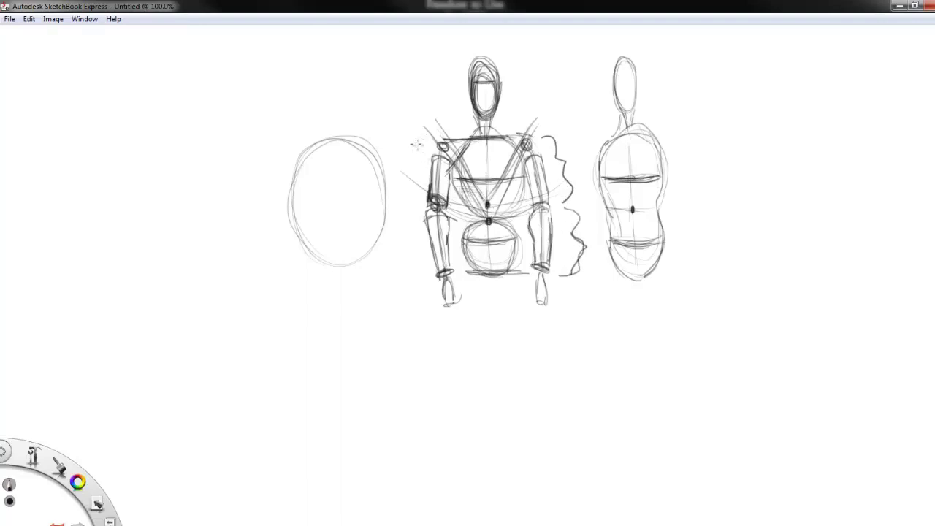
mouse_move(423, 140)
mouse_down()
mouse_move(412, 198)
mouse_move(409, 169)
mouse_move(430, 269)
mouse_up()
drag(413, 223, 428, 271)
drag(410, 198, 417, 215)
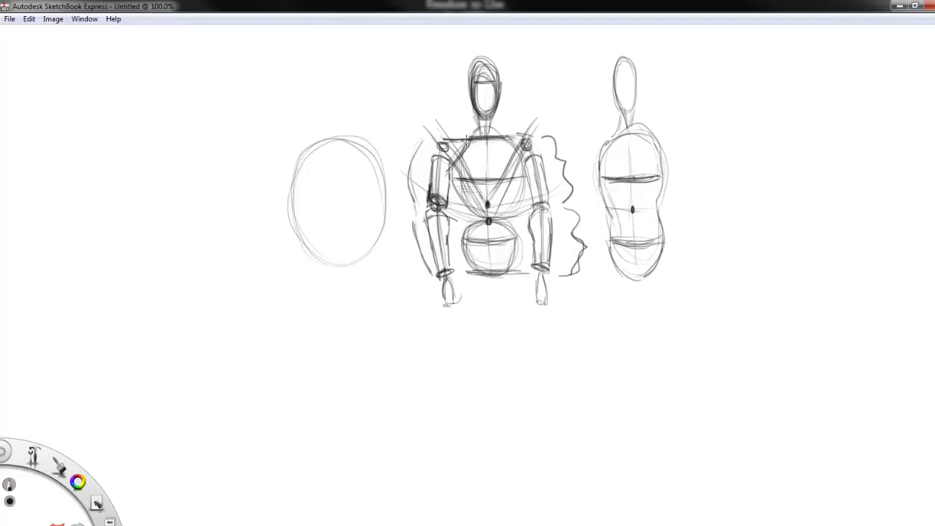
Draw sloping shoulder muscle lines from the middle figure's neck base to both upper arms and darken the collar notch and collarbone line
mouse_move(458, 152)
mouse_down()
mouse_move(432, 171)
mouse_move(442, 146)
mouse_up()
drag(502, 138, 541, 173)
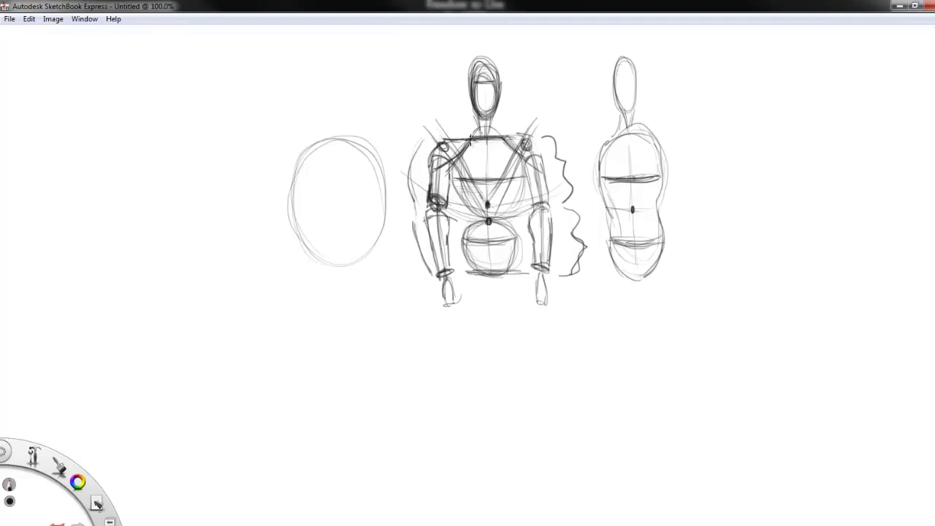
drag(483, 143, 488, 142)
drag(458, 139, 495, 140)
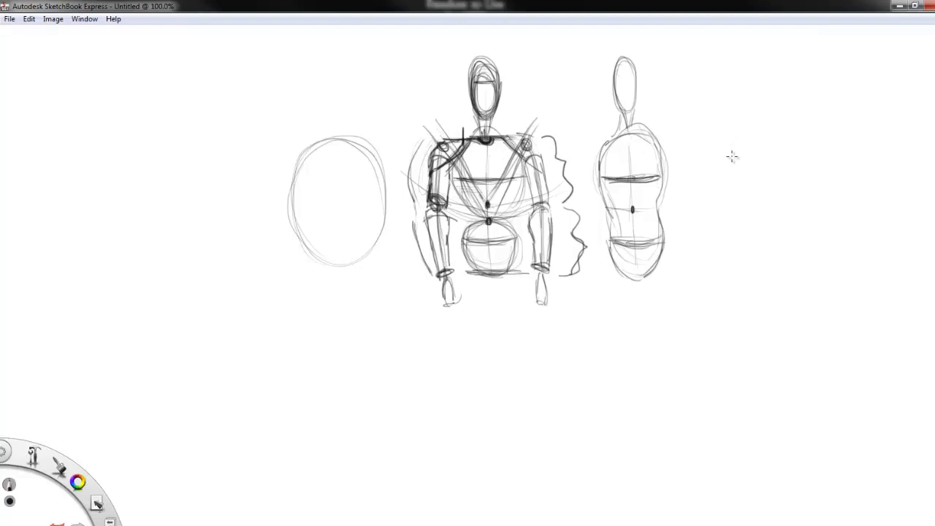
Draw a loose curve in the blank area beside the bean-shaped torso, and block in that torso's squared chest and rounded shoulder caps
drag(730, 139, 751, 226)
mouse_move(630, 140)
mouse_down()
mouse_move(598, 140)
mouse_move(594, 155)
mouse_move(635, 152)
mouse_move(634, 143)
mouse_move(635, 167)
mouse_move(658, 177)
mouse_move(659, 139)
mouse_move(638, 141)
mouse_move(661, 139)
mouse_move(659, 173)
mouse_up()
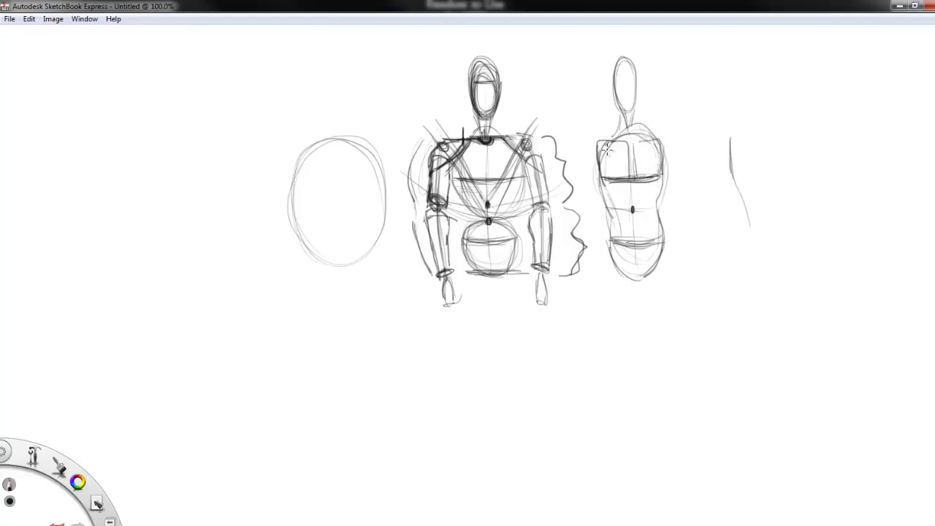
mouse_move(580, 146)
mouse_down()
mouse_move(580, 172)
mouse_move(614, 141)
mouse_move(589, 139)
mouse_move(665, 133)
mouse_move(656, 139)
mouse_move(671, 140)
mouse_move(674, 166)
mouse_move(683, 140)
mouse_move(688, 149)
mouse_move(669, 149)
mouse_move(675, 170)
mouse_move(689, 164)
mouse_move(682, 143)
mouse_up()
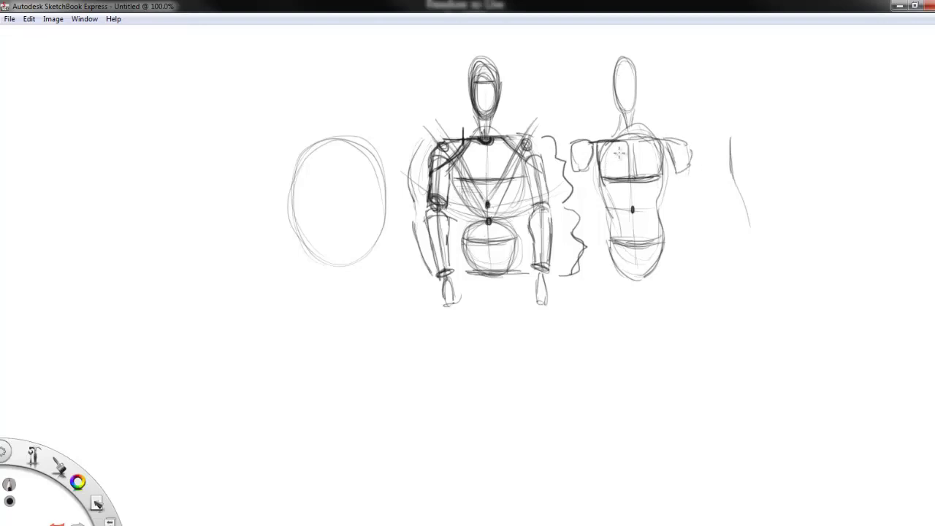
Darken the bean-shaped torso's squared chest outline and the rounded shoulder caps with their diagonal muscle lines on both sides
mouse_move(593, 167)
mouse_down()
mouse_move(612, 136)
mouse_move(589, 143)
mouse_move(585, 182)
mouse_move(608, 154)
mouse_move(588, 175)
mouse_move(588, 146)
mouse_move(584, 181)
mouse_up()
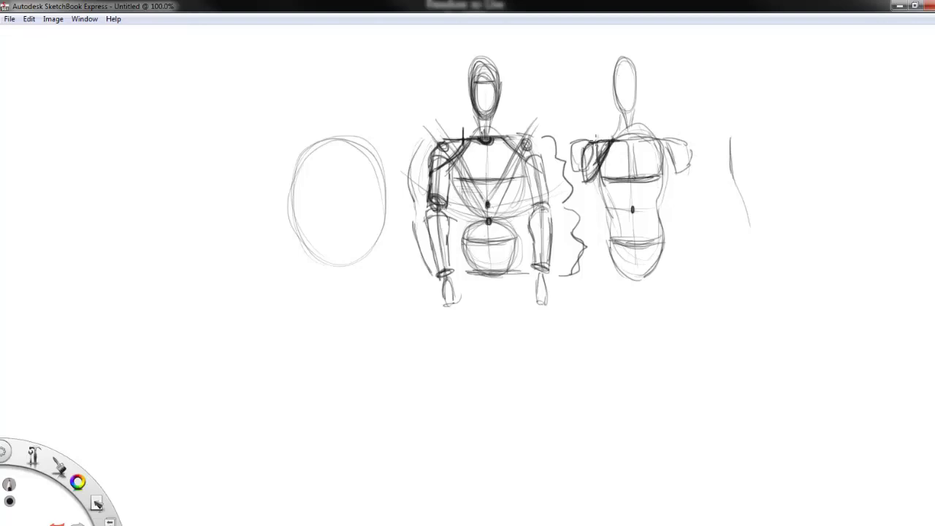
mouse_move(596, 136)
mouse_down()
mouse_move(597, 169)
mouse_move(640, 181)
mouse_move(606, 177)
mouse_up()
drag(666, 176, 646, 179)
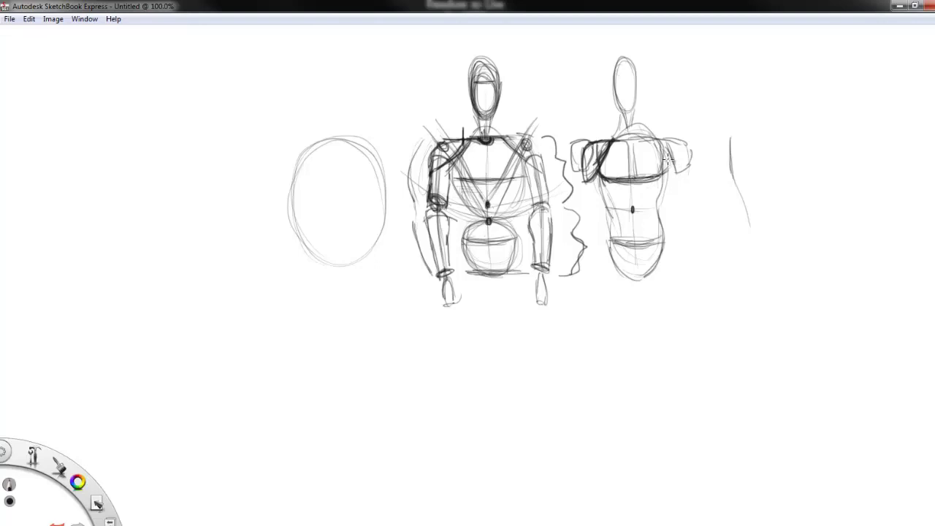
mouse_move(654, 145)
mouse_down()
mouse_move(677, 167)
mouse_move(664, 140)
mouse_move(684, 166)
mouse_move(661, 154)
mouse_move(681, 146)
mouse_move(682, 169)
mouse_up()
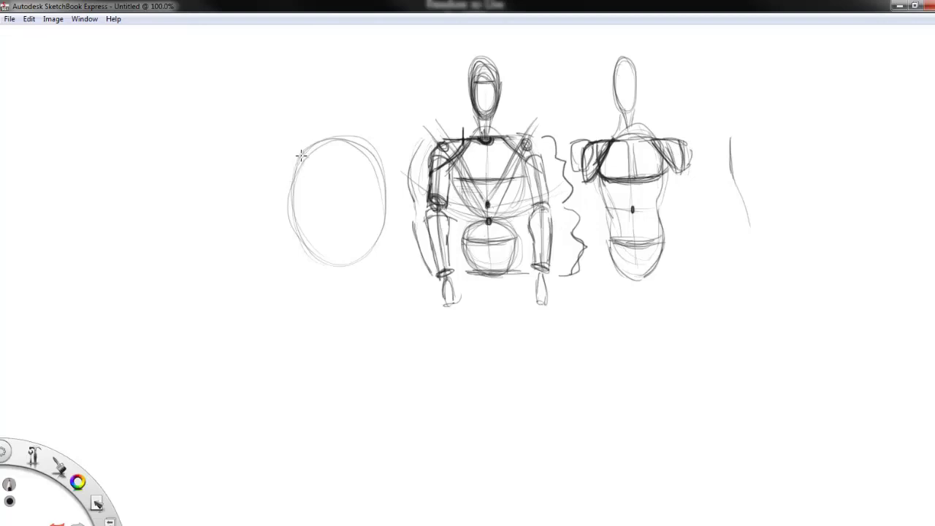
Firm up the large blank oval's outline and add a vertical centre line, a navel, a curved belly line and a chest line
mouse_move(301, 154)
mouse_down()
mouse_move(294, 203)
mouse_move(314, 264)
mouse_move(296, 240)
mouse_move(339, 267)
mouse_move(376, 241)
mouse_move(381, 211)
mouse_move(349, 138)
mouse_move(316, 146)
mouse_move(334, 161)
mouse_move(334, 150)
mouse_move(339, 267)
mouse_up()
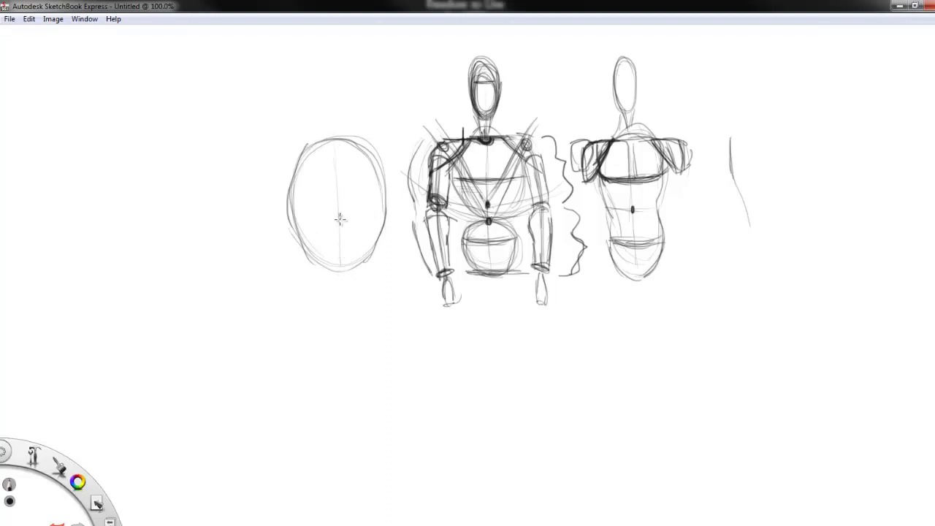
mouse_move(339, 214)
mouse_down()
mouse_move(357, 236)
mouse_move(380, 224)
mouse_up()
mouse_move(325, 237)
mouse_down()
mouse_move(380, 219)
mouse_move(338, 235)
mouse_move(368, 231)
mouse_move(301, 228)
mouse_up()
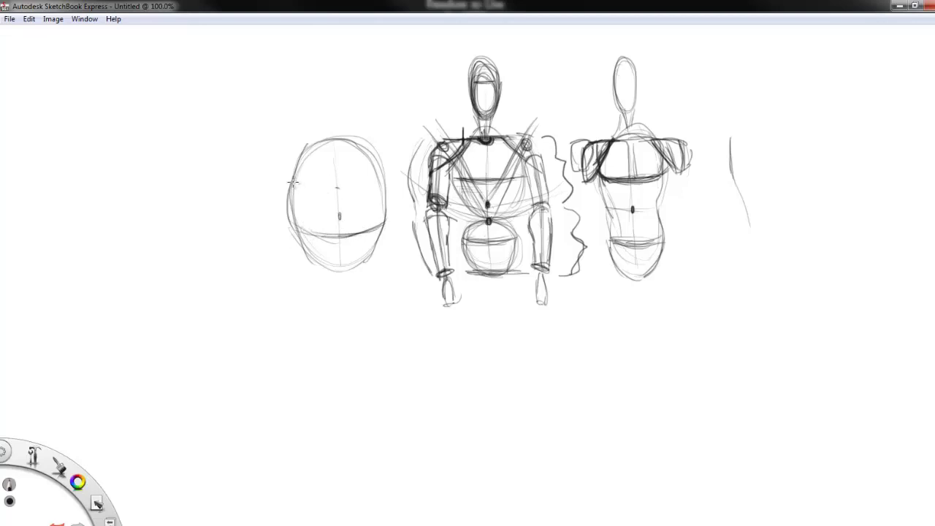
drag(300, 189, 363, 188)
Draw a narrow oval head overlapping the top of the large oval torso, with a crossing face line and a heavier chin
drag(324, 117, 335, 148)
mouse_move(342, 145)
mouse_down()
mouse_move(323, 110)
mouse_move(334, 95)
mouse_move(330, 114)
mouse_up()
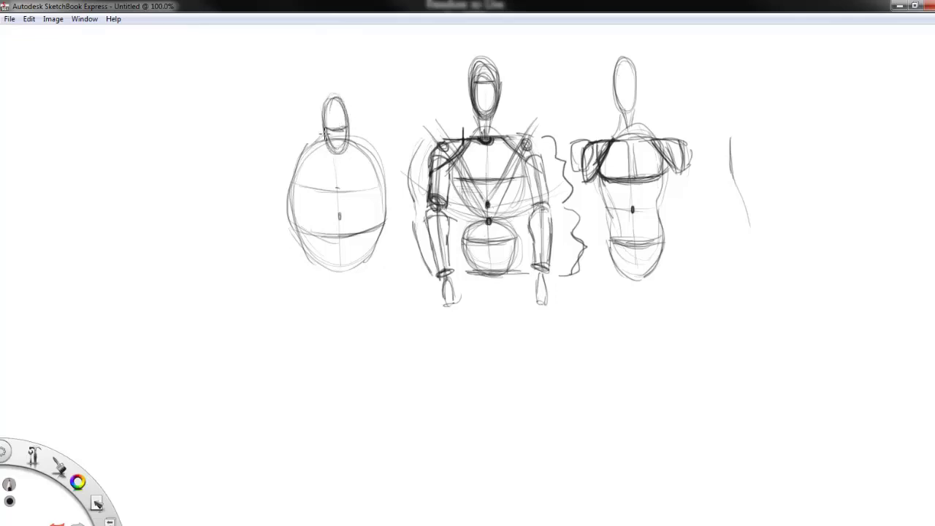
mouse_move(331, 151)
mouse_down()
mouse_move(350, 129)
mouse_move(338, 146)
mouse_up()
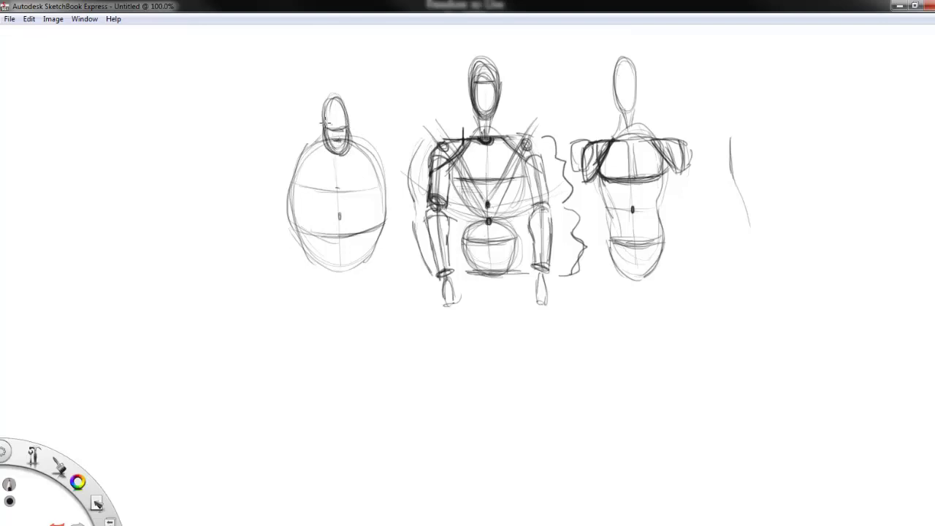
mouse_move(321, 145)
mouse_down()
mouse_move(335, 156)
mouse_move(352, 151)
mouse_move(353, 137)
mouse_up()
Erase the overlapping lines around the heavy figure's chin, redraw the jaw and neck edge, and sketch in facial lines, hair and ears
key(e)
mouse_move(341, 158)
mouse_down()
mouse_move(330, 139)
mouse_move(343, 143)
mouse_up()
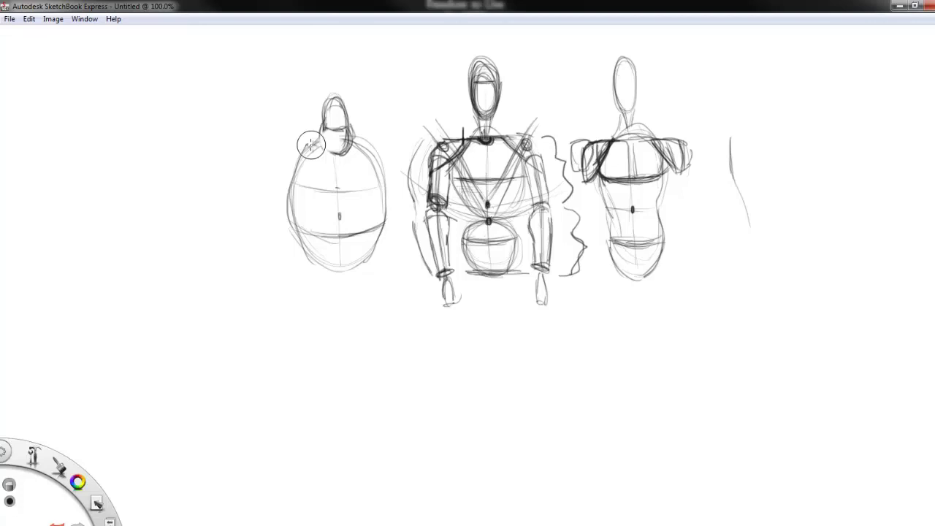
key(b)
mouse_move(326, 143)
mouse_down()
mouse_move(348, 139)
mouse_move(350, 117)
mouse_move(322, 115)
mouse_move(341, 101)
mouse_move(349, 108)
mouse_move(333, 110)
mouse_move(352, 112)
mouse_move(356, 125)
mouse_move(317, 121)
mouse_move(336, 143)
mouse_up()
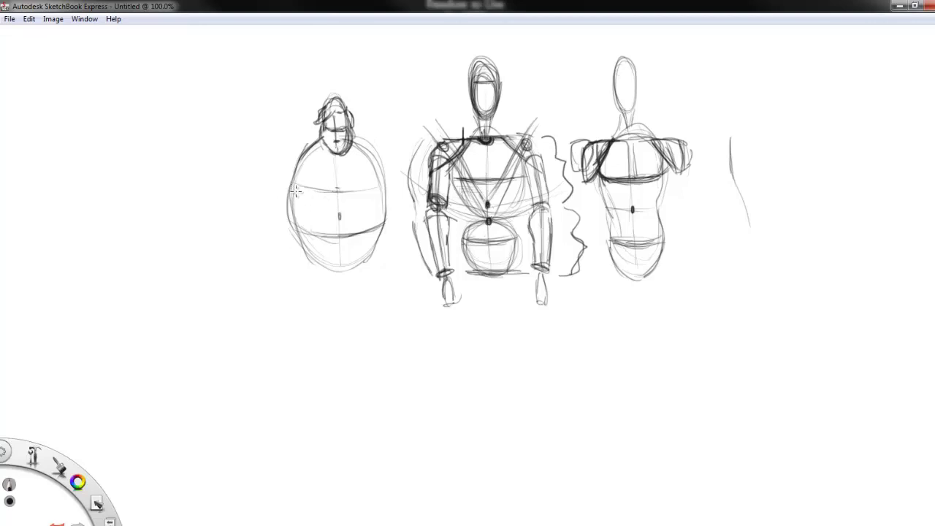
Draw a drooping two-part chest line across the heavy torso, darken its sides and base, and mark small shoulder joints on both sides
drag(294, 190, 389, 189)
mouse_move(290, 210)
mouse_down()
mouse_move(301, 244)
mouse_move(289, 218)
mouse_move(309, 261)
mouse_move(337, 271)
mouse_move(375, 249)
mouse_move(387, 229)
mouse_move(383, 199)
mouse_up()
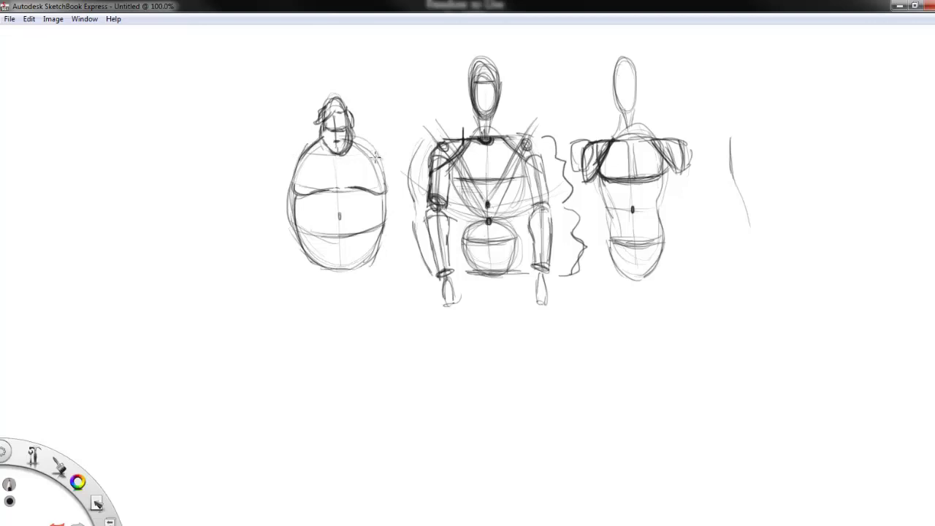
drag(375, 154, 377, 153)
drag(300, 151, 297, 157)
Draw the heavy figure's arms curving around the belly, one with a guide curve, forearm, wrist and hand, the other down to the elbow
mouse_move(275, 150)
mouse_down()
mouse_move(264, 199)
mouse_move(278, 256)
mouse_up()
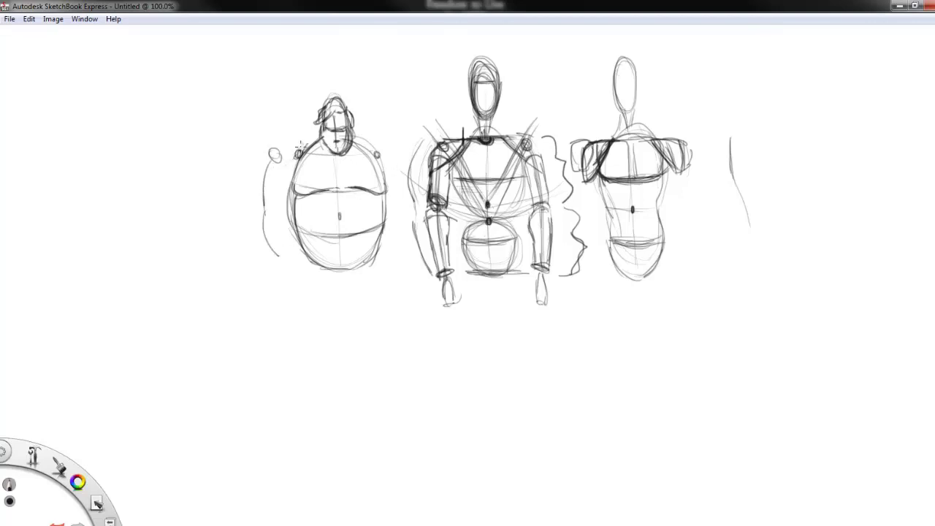
drag(298, 152, 280, 193)
mouse_move(291, 161)
mouse_down()
mouse_move(274, 218)
mouse_move(281, 267)
mouse_move(292, 162)
mouse_move(275, 265)
mouse_move(279, 276)
mouse_move(283, 257)
mouse_move(284, 280)
mouse_up()
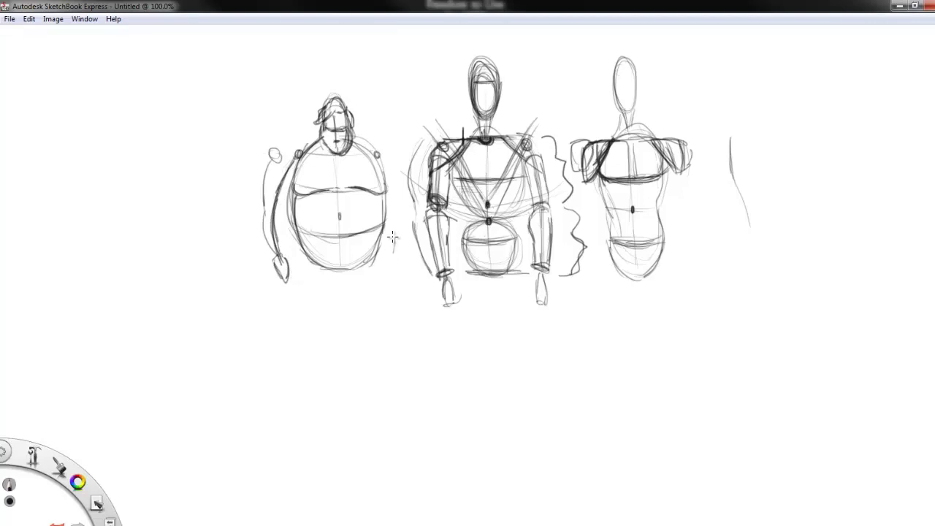
drag(392, 236, 394, 252)
mouse_move(283, 250)
mouse_down()
mouse_move(290, 208)
mouse_move(275, 200)
mouse_move(263, 220)
mouse_move(276, 246)
mouse_up()
mouse_move(286, 199)
mouse_down()
mouse_move(267, 204)
mouse_move(286, 162)
mouse_up()
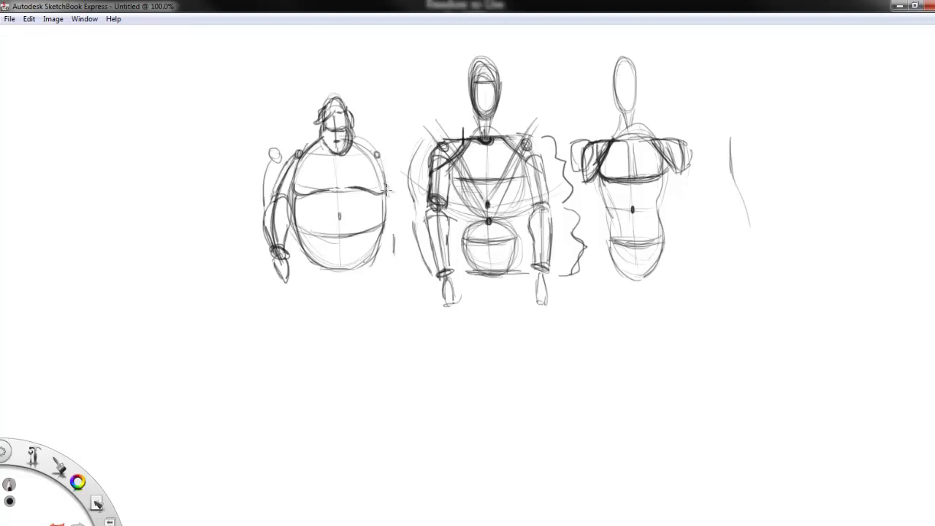
mouse_move(386, 191)
mouse_down()
mouse_move(377, 155)
mouse_move(386, 157)
mouse_move(388, 201)
mouse_move(400, 207)
mouse_move(401, 197)
mouse_move(388, 169)
mouse_move(409, 211)
mouse_up()
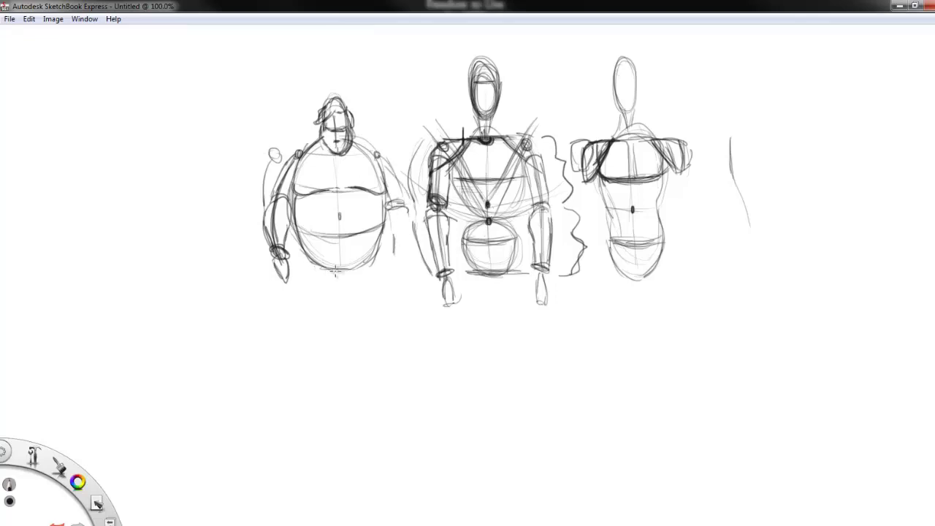
Draw short tapering legs with a crotch line under the heavy figure's belly and add a simple shoe to each leg
mouse_move(298, 248)
mouse_down()
mouse_move(305, 294)
mouse_move(329, 282)
mouse_move(317, 314)
mouse_move(304, 314)
mouse_up()
drag(295, 250, 308, 311)
mouse_move(351, 271)
mouse_down()
mouse_move(377, 314)
mouse_move(388, 250)
mouse_move(379, 306)
mouse_up()
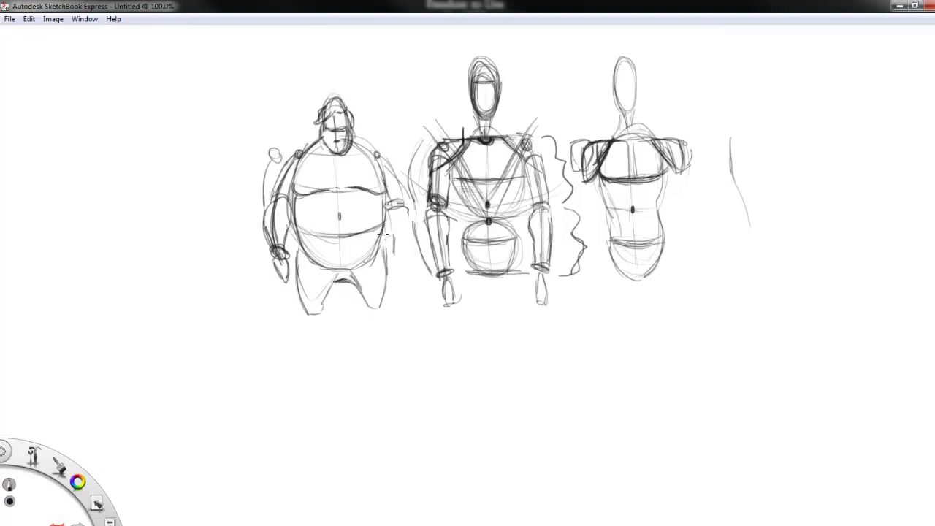
drag(384, 236, 385, 266)
mouse_move(291, 314)
mouse_down()
mouse_move(307, 310)
mouse_move(312, 320)
mouse_move(298, 318)
mouse_move(310, 323)
mouse_move(292, 330)
mouse_move(323, 323)
mouse_up()
drag(379, 311, 364, 325)
mouse_move(364, 325)
mouse_down()
mouse_move(378, 303)
mouse_move(391, 322)
mouse_move(377, 308)
mouse_move(363, 312)
mouse_move(377, 313)
mouse_move(366, 332)
mouse_move(390, 325)
mouse_up()
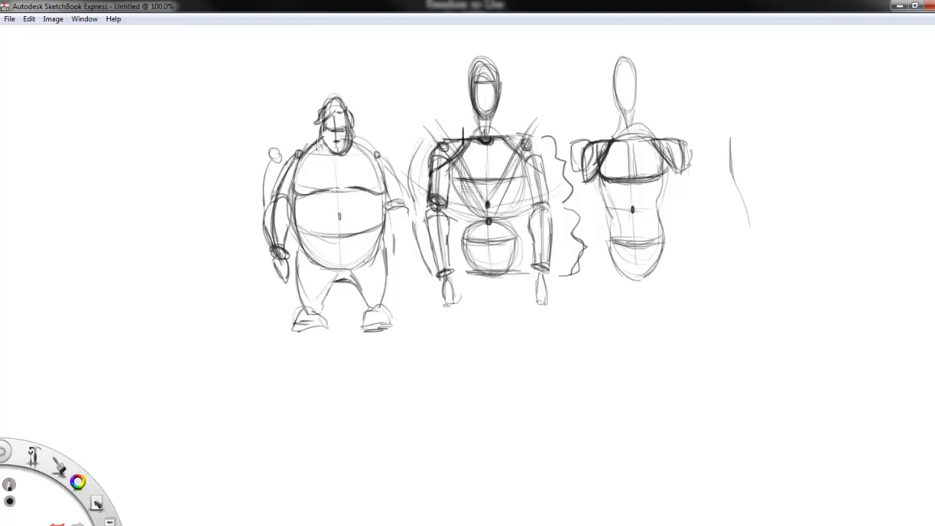
Draw notched jacket lapels on the heavy figure's chest, converging in a V at the navel
drag(300, 154, 321, 185)
drag(326, 197, 339, 219)
drag(356, 159, 341, 213)
drag(369, 152, 347, 215)
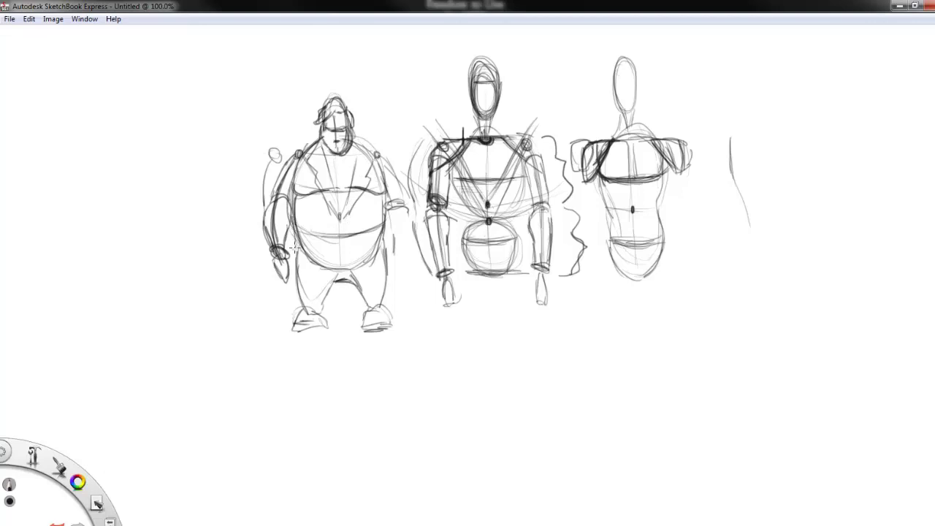
Finish the heavy figure's suit with a front opening, a jacket hem, sleeve outlines on both arms, and a collar with a shaded tie
mouse_move(338, 272)
mouse_down()
mouse_move(338, 230)
mouse_move(343, 271)
mouse_up()
drag(393, 255, 358, 277)
mouse_move(381, 150)
mouse_down()
mouse_move(399, 166)
mouse_move(409, 232)
mouse_move(388, 252)
mouse_up()
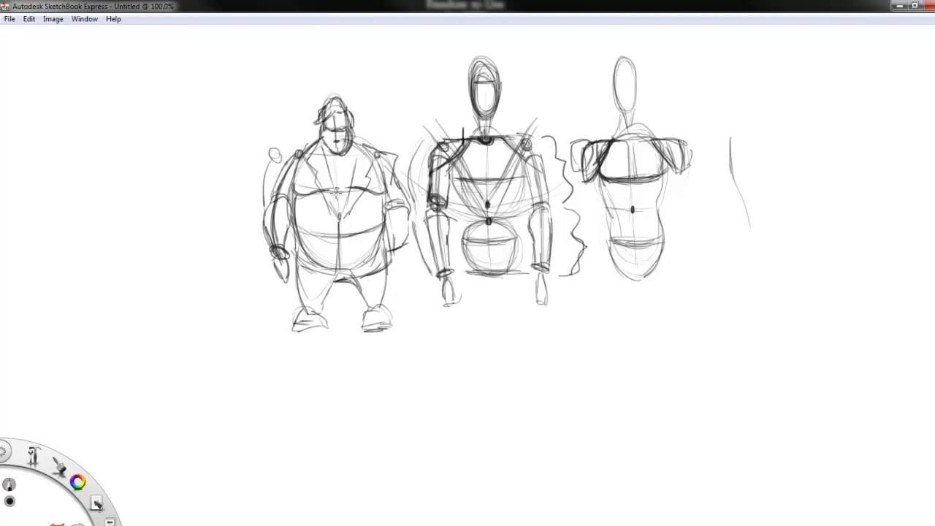
drag(268, 186, 272, 232)
mouse_move(333, 159)
mouse_down()
mouse_move(345, 165)
mouse_move(338, 172)
mouse_move(347, 207)
mouse_move(337, 162)
mouse_move(353, 171)
mouse_move(363, 150)
mouse_up()
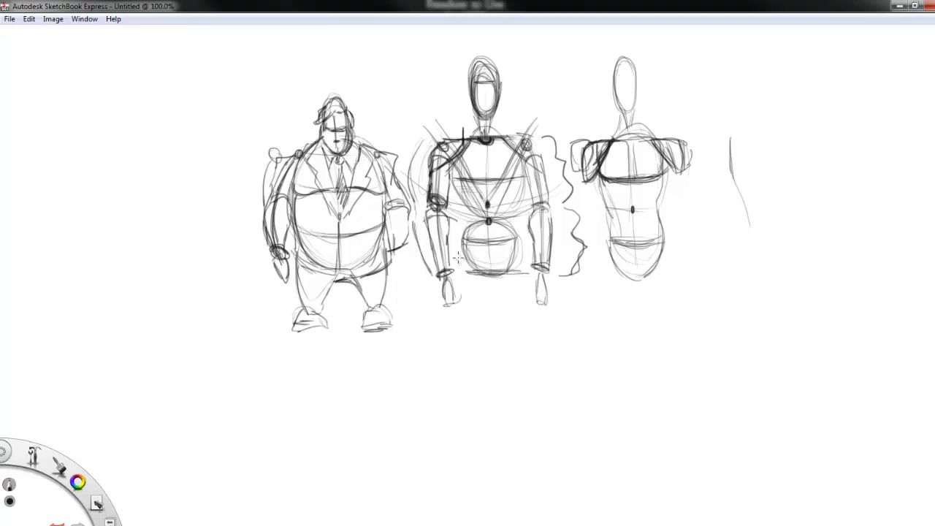